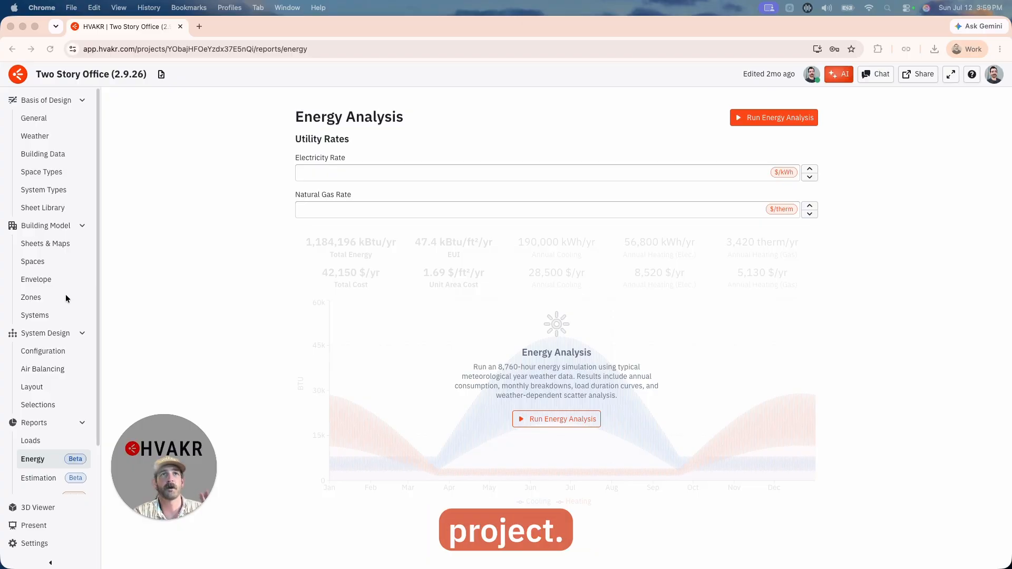
Step: Review the building model's systems and the AHU central unit's energy configuration in the system design
{"action": "left_click", "coordinate": [42, 297]}
{"action": "left_click", "coordinate": [51, 315]}
{"action": "left_click", "coordinate": [73, 351]}
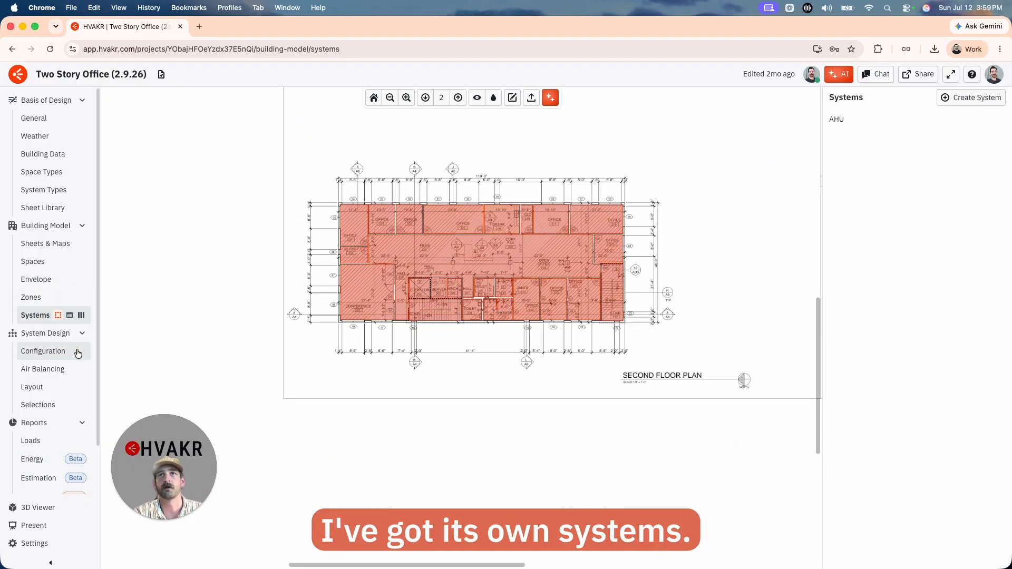
{"action": "left_click", "coordinate": [273, 314]}
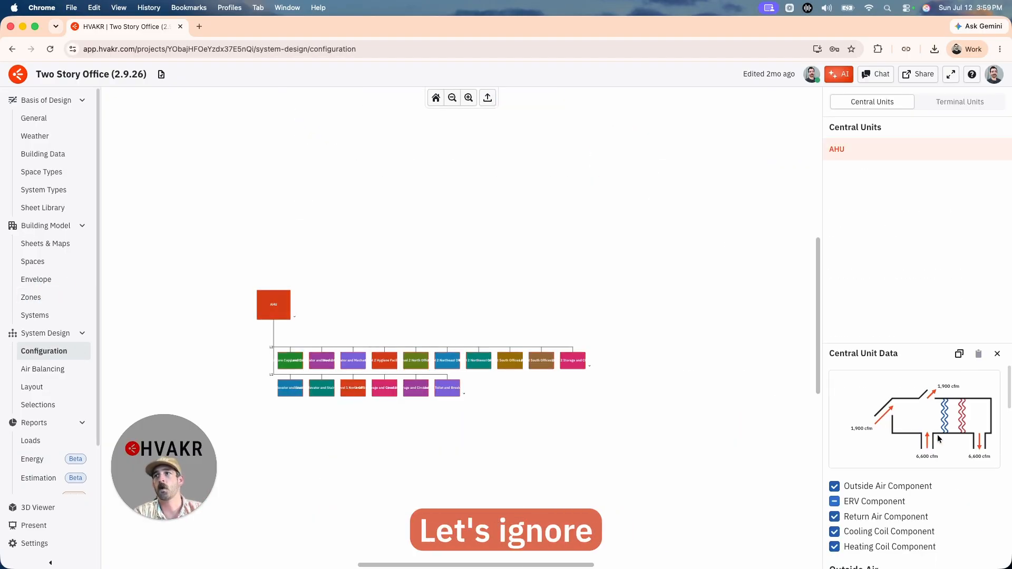
{"action": "scroll", "coordinate": [899, 490], "scroll_direction": "down", "scroll_amount": 5}
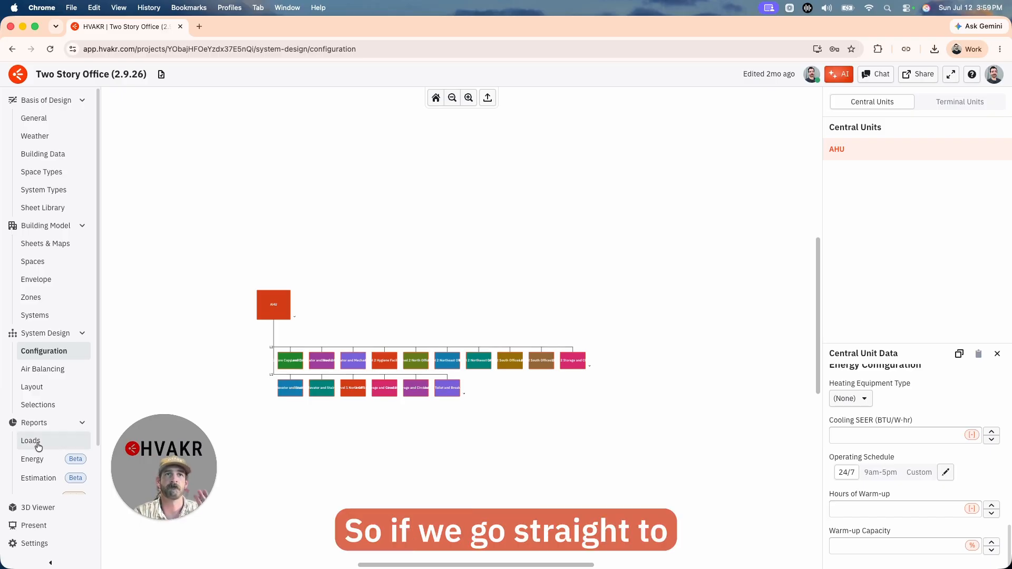
Step: Run the energy analysis for the Two Story Office project and view its daily and 8760 energy profiles
{"action": "scroll", "coordinate": [37, 440], "scroll_direction": "down", "scroll_amount": 2}
{"action": "left_click", "coordinate": [36, 406]}
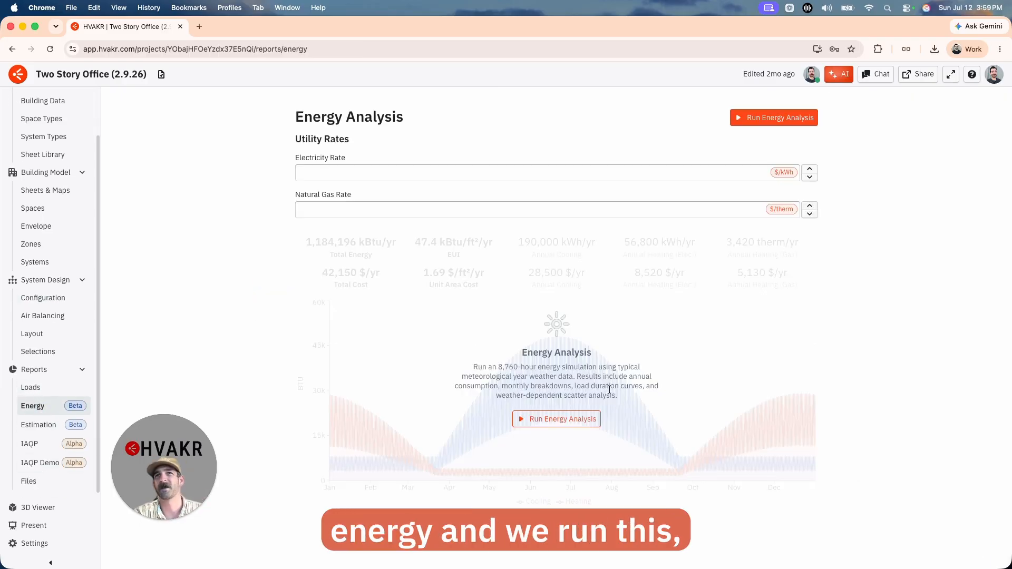
{"action": "left_click", "coordinate": [560, 420]}
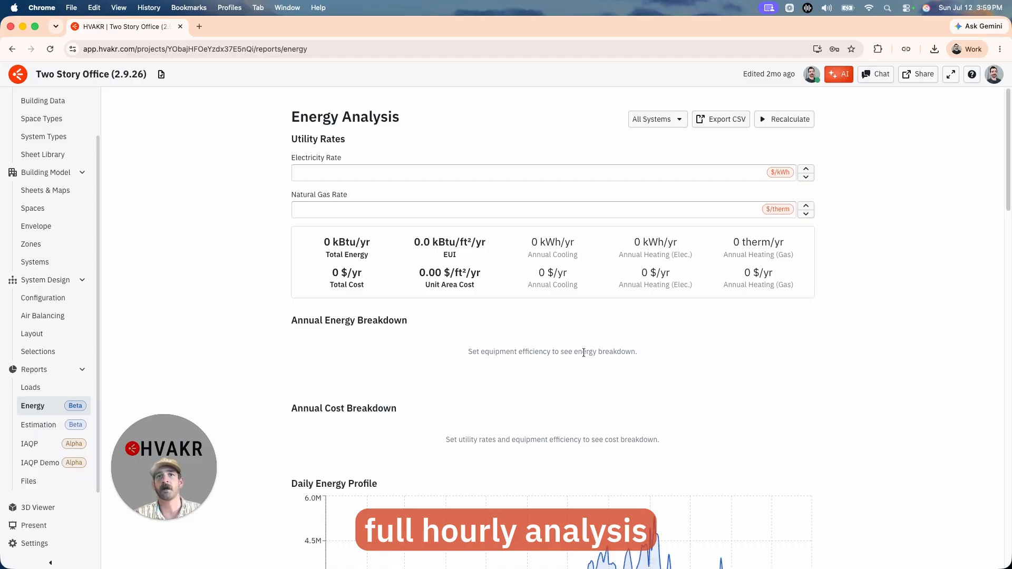
{"action": "scroll", "coordinate": [584, 352], "scroll_direction": "down", "scroll_amount": 10}
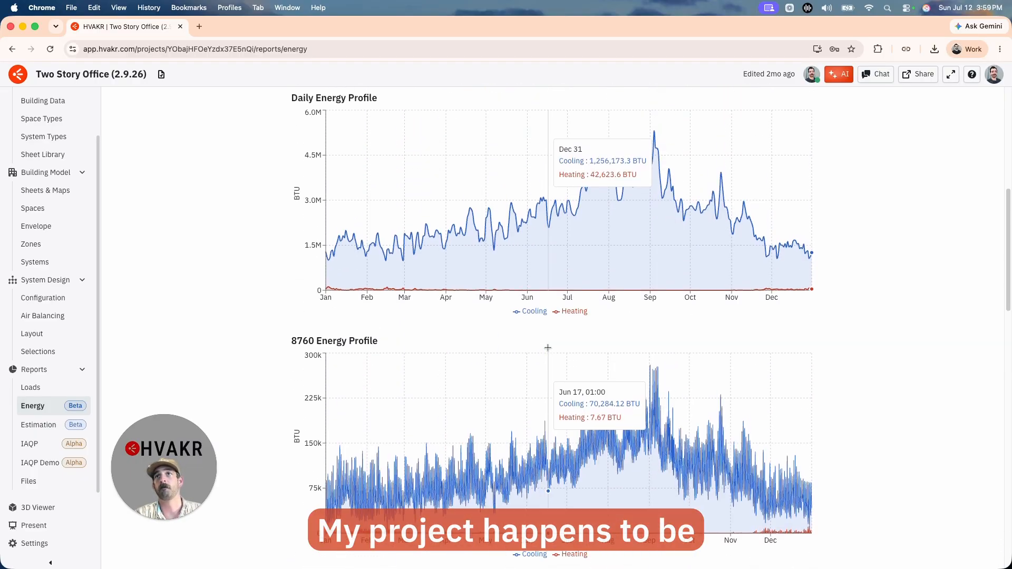
{"action": "scroll", "coordinate": [548, 348], "scroll_direction": "up", "scroll_amount": 2}
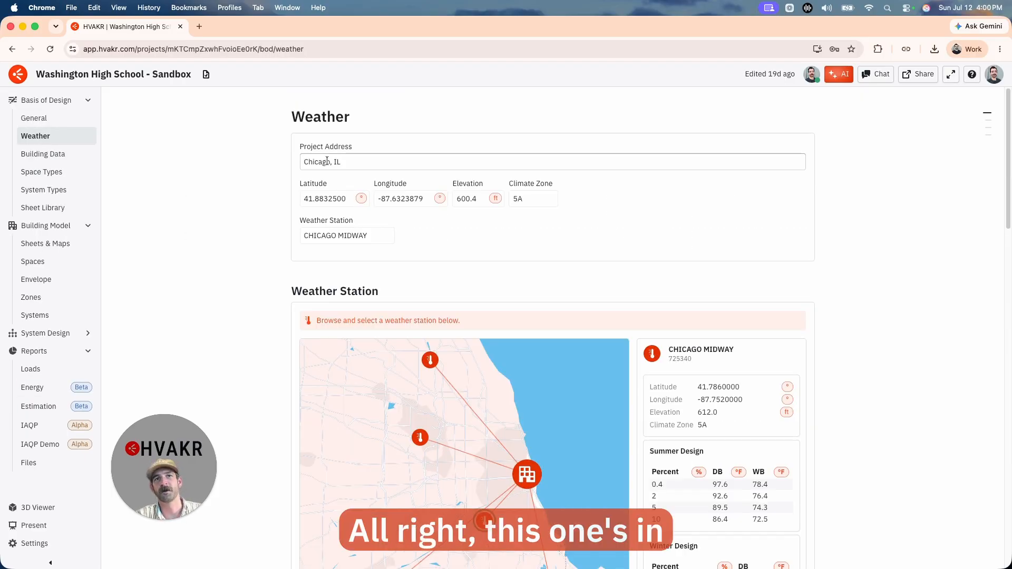
Step: Examine the energy report of the Washington High School project, including its daily and 8760 energy profiles and annual summary
{"action": "left_click", "coordinate": [37, 387]}
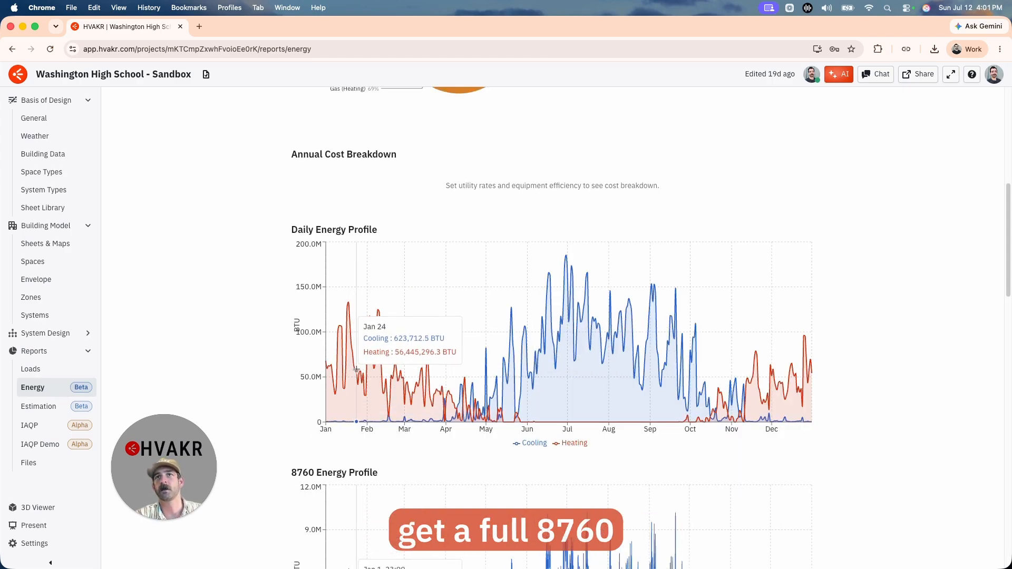
{"action": "scroll", "coordinate": [476, 359], "scroll_direction": "down", "scroll_amount": 2}
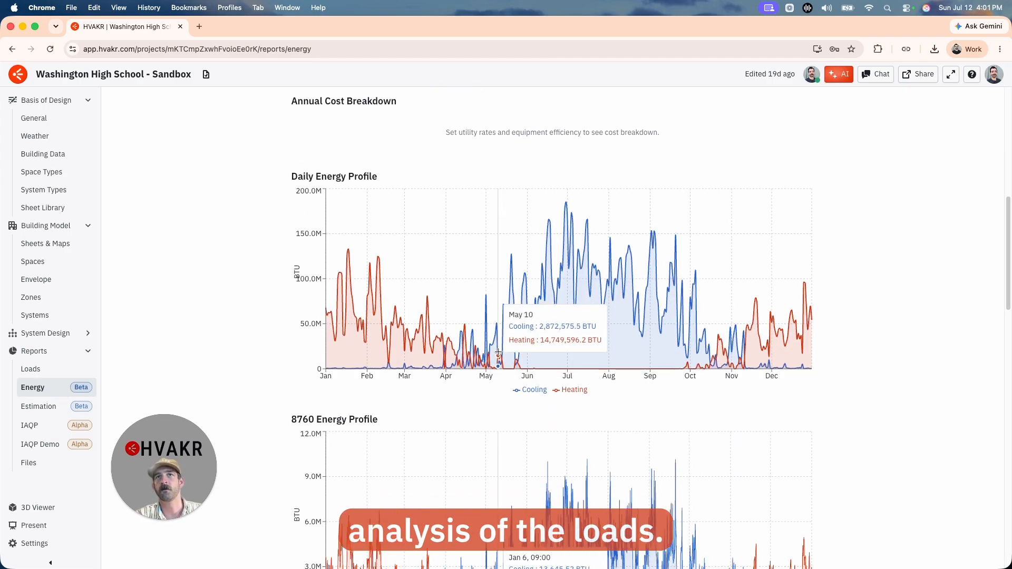
{"action": "scroll", "coordinate": [498, 352], "scroll_direction": "down", "scroll_amount": 3}
{"action": "scroll", "coordinate": [447, 358], "scroll_direction": "up", "scroll_amount": 1}
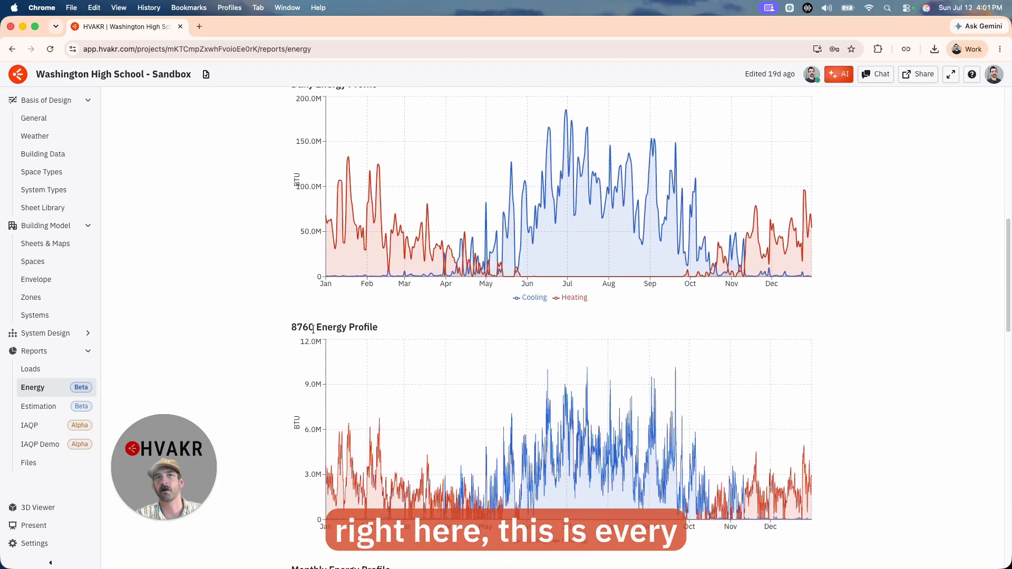
{"action": "scroll", "coordinate": [369, 330], "scroll_direction": "down", "scroll_amount": 3}
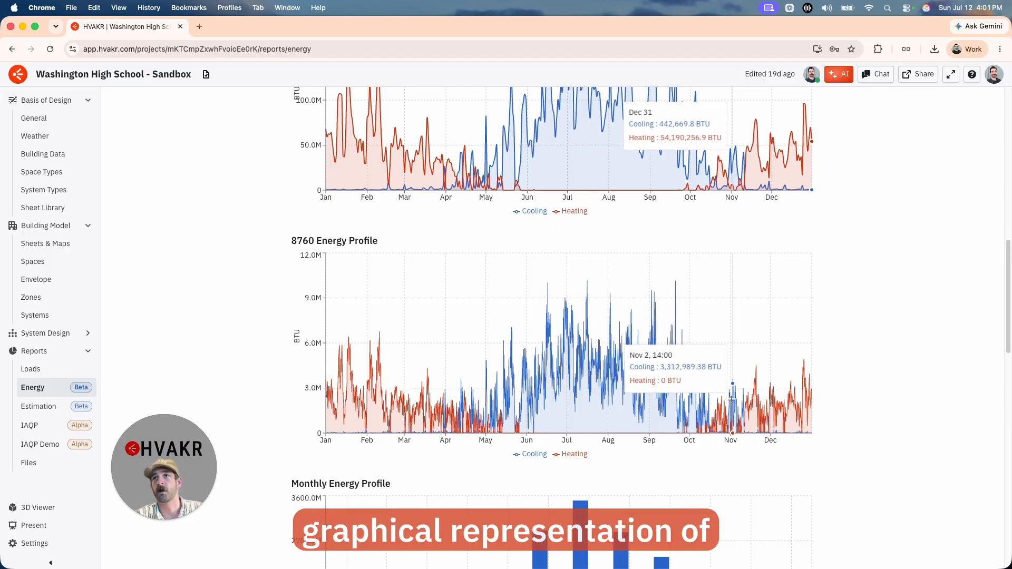
{"action": "scroll", "coordinate": [670, 374], "scroll_direction": "up", "scroll_amount": 15}
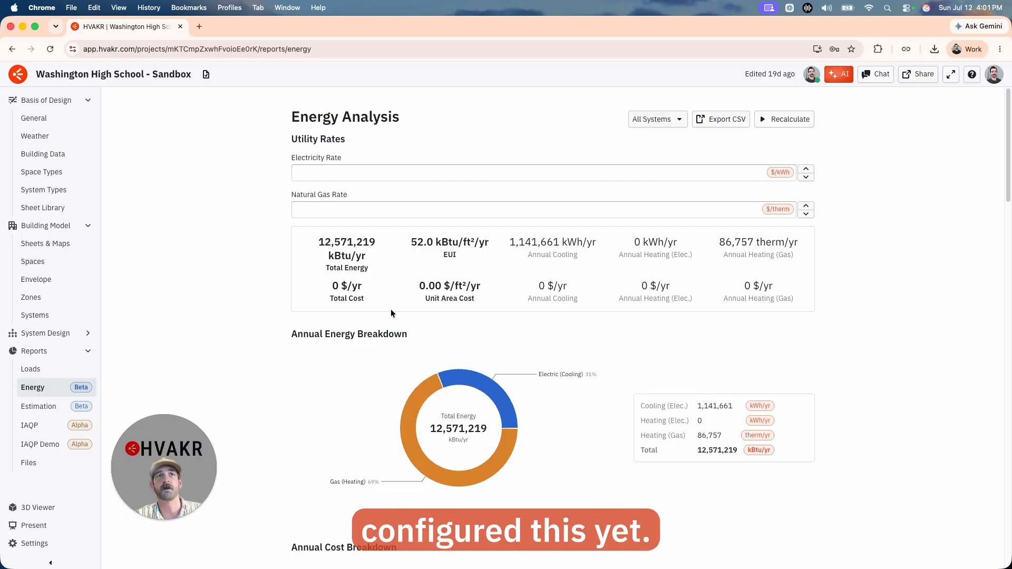
{"action": "scroll", "coordinate": [391, 309], "scroll_direction": "down", "scroll_amount": 3}
Step: Select central units A-1 to A-4 together in the system configuration and bring up their energy configuration settings
{"action": "left_click", "coordinate": [46, 332]}
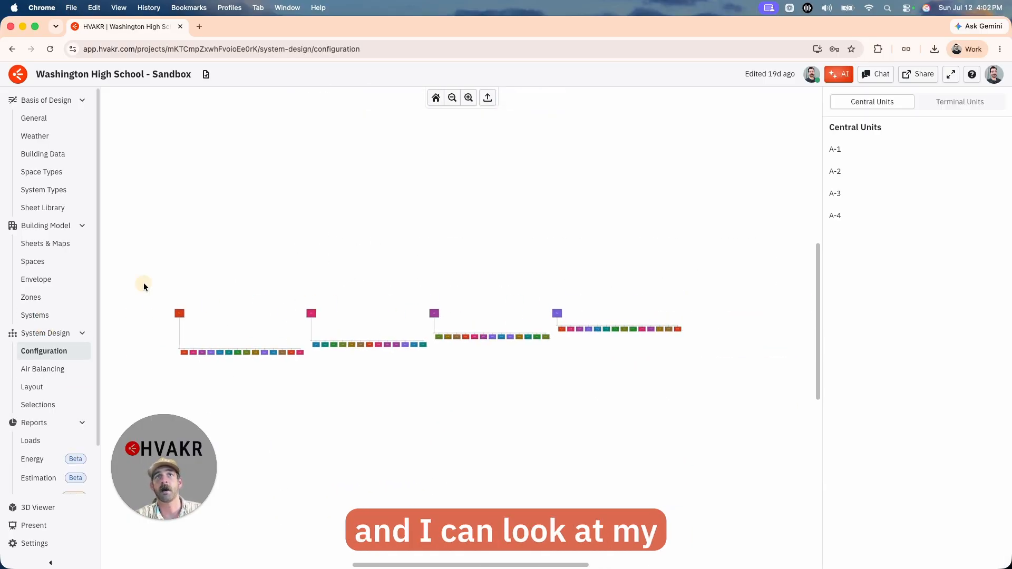
{"action": "left_click_drag", "start_coordinate": [143, 285], "coordinate": [591, 323]}
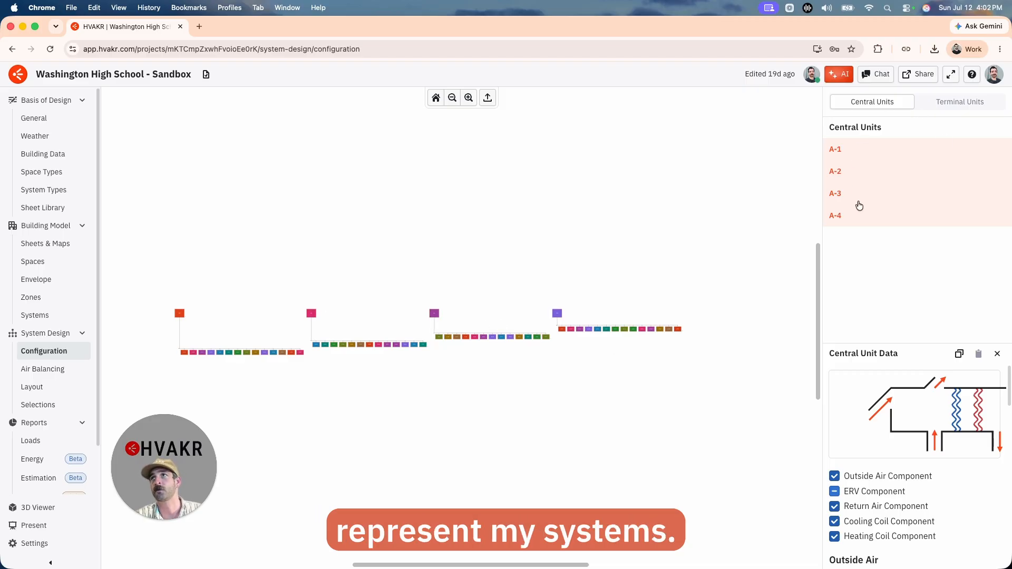
{"action": "left_click_drag", "start_coordinate": [847, 343], "coordinate": [854, 246]}
{"action": "scroll", "coordinate": [846, 394], "scroll_direction": "down", "scroll_amount": 15}
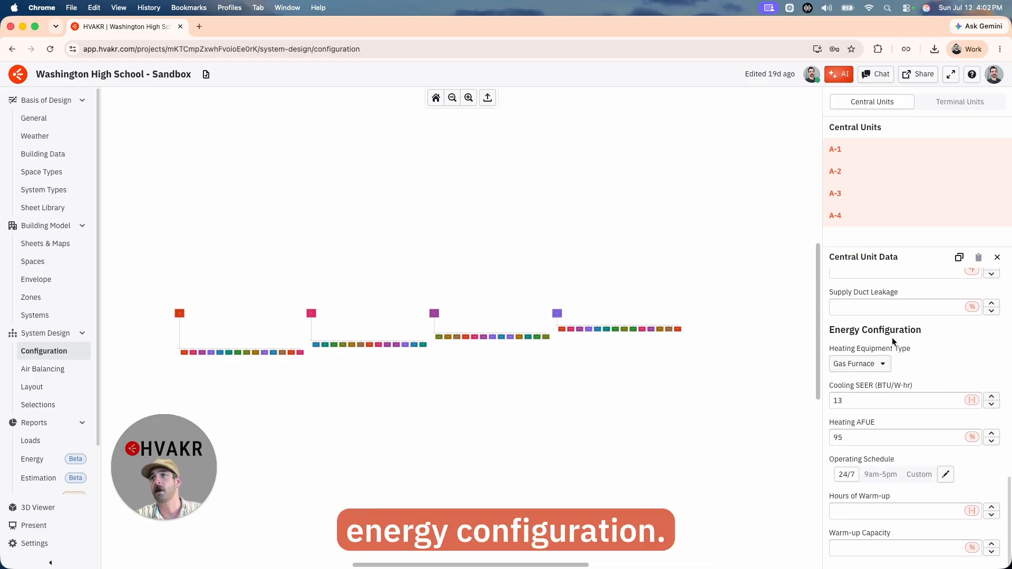
Step: Try Heat Pump as the heating equipment type for the four selected units and restore Gas Furnace
{"action": "left_click", "coordinate": [856, 366]}
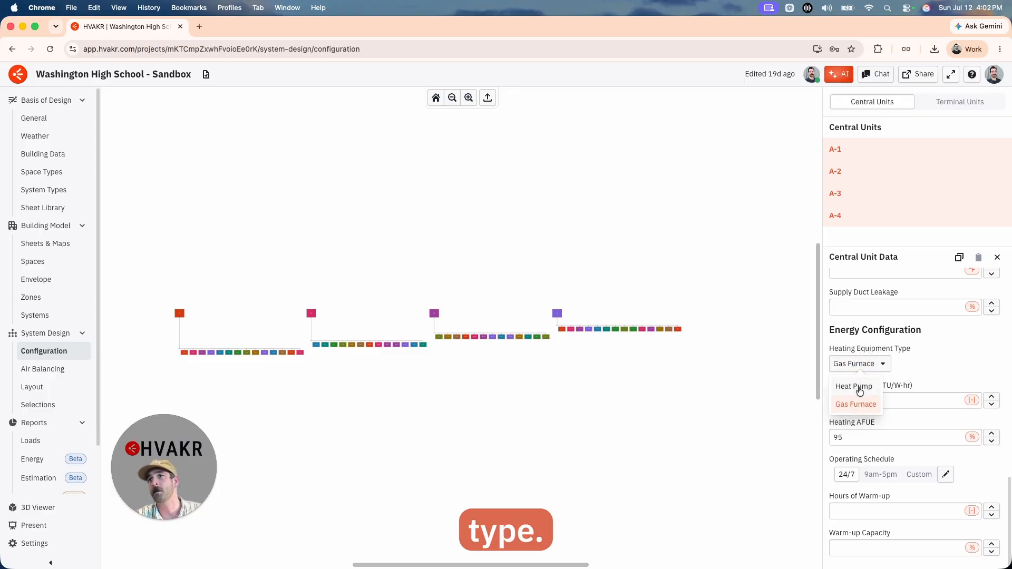
{"action": "left_click", "coordinate": [859, 389]}
{"action": "left_click", "coordinate": [856, 370]}
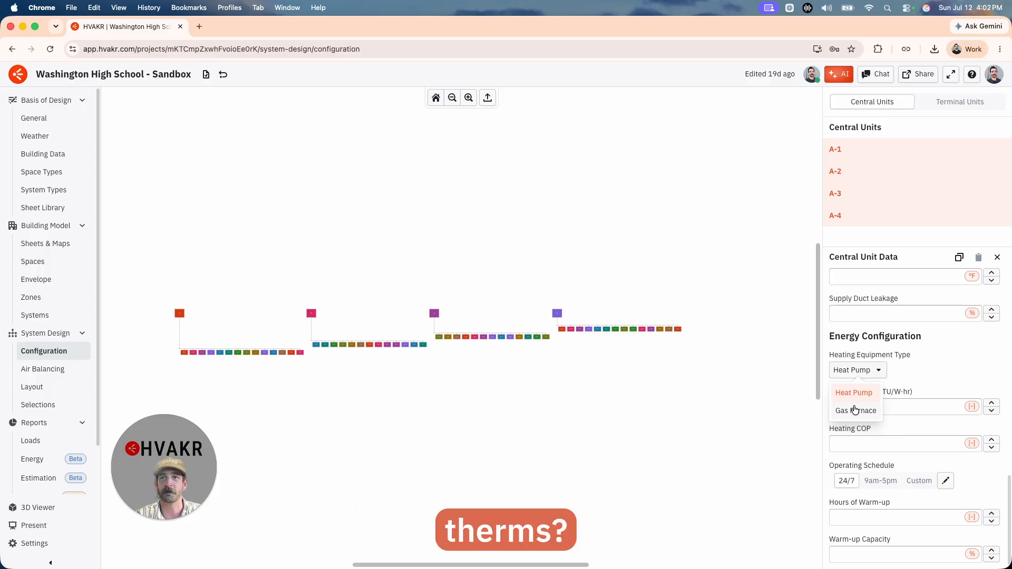
{"action": "left_click", "coordinate": [854, 392]}
{"action": "left_click", "coordinate": [890, 444]}
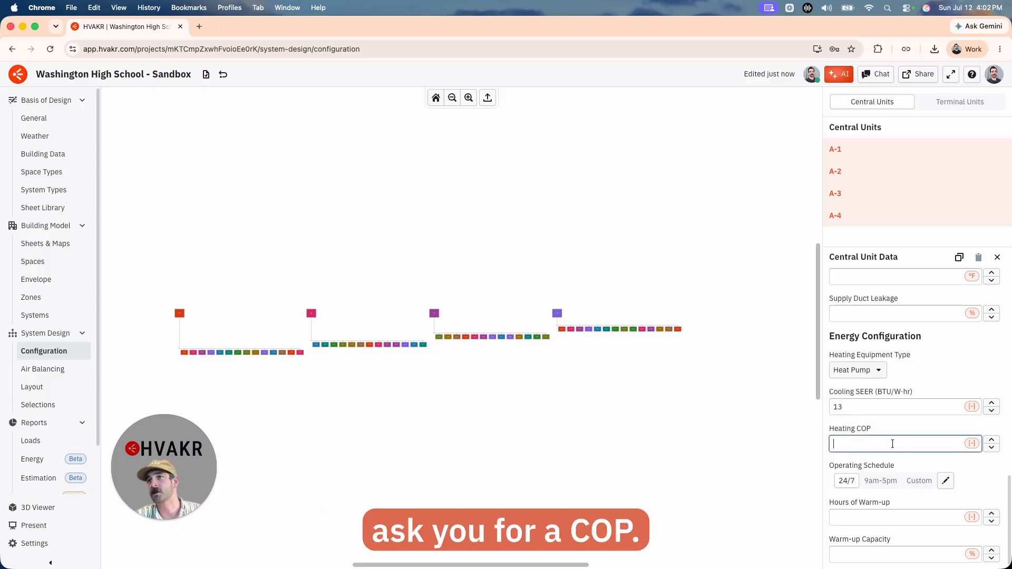
{"action": "left_click", "coordinate": [865, 369]}
{"action": "left_click", "coordinate": [855, 413]}
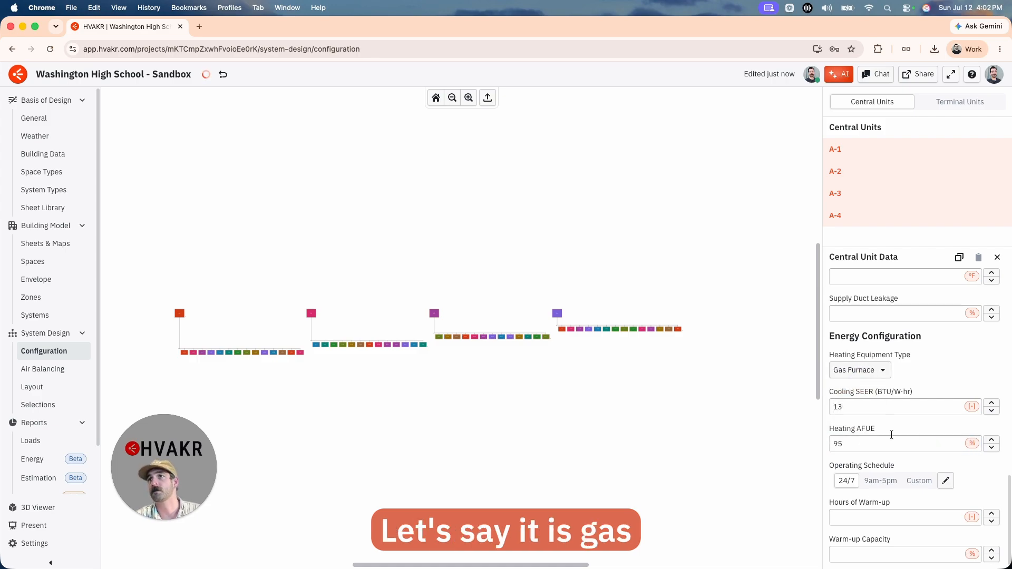
Step: Examine the selected units' Heating AFUE, Cooling SEER, operating schedule editor, Hours of Warm-up and Warm-up Capacity inputs
{"action": "left_click", "coordinate": [863, 442]}
{"action": "left_click", "coordinate": [856, 428]}
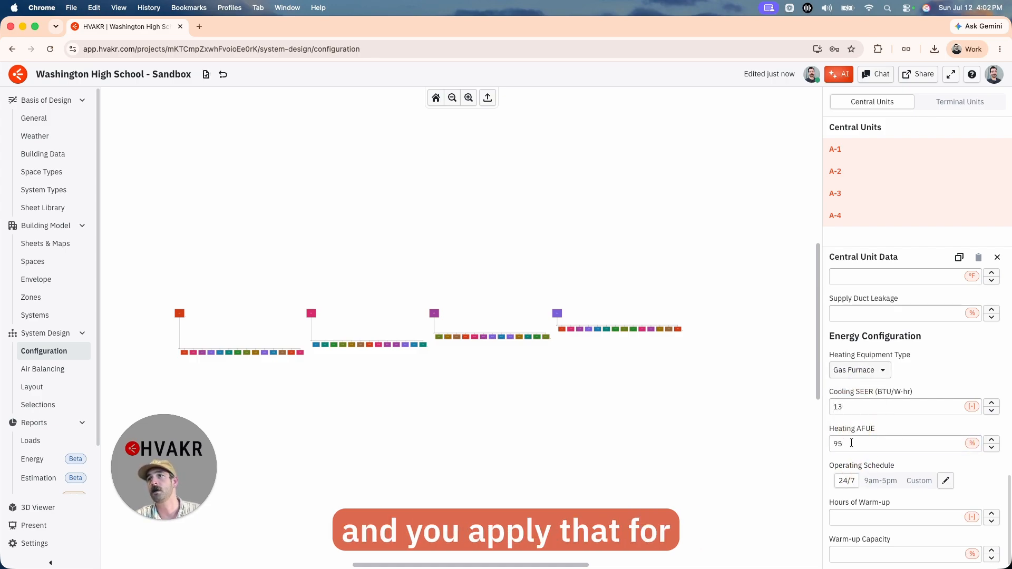
{"action": "left_click", "coordinate": [850, 445]}
{"action": "left_click", "coordinate": [859, 412]}
{"action": "left_click_drag", "start_coordinate": [845, 407], "coordinate": [829, 409]}
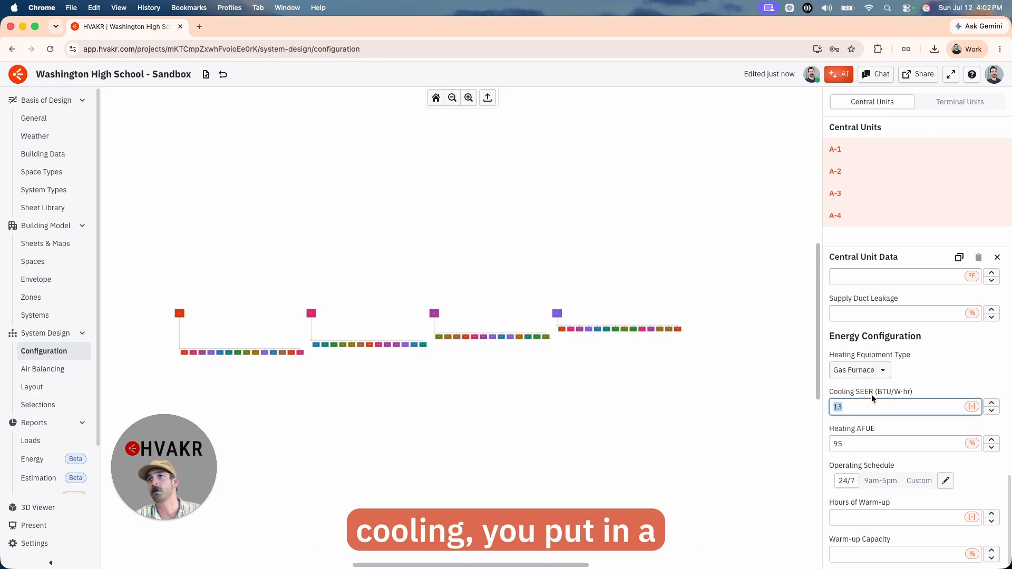
{"action": "scroll", "coordinate": [885, 416], "scroll_direction": "down", "scroll_amount": 1}
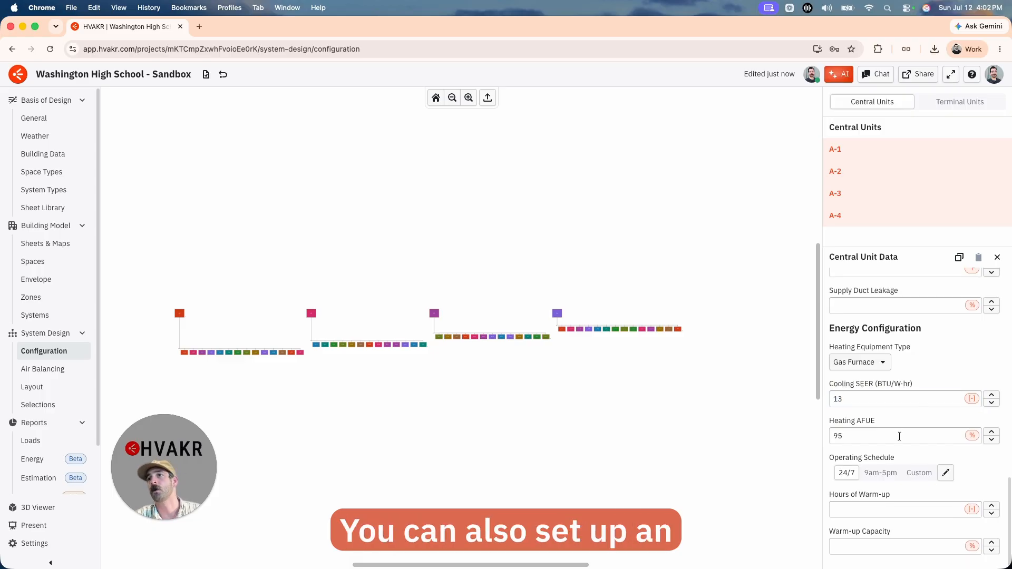
{"action": "left_click", "coordinate": [945, 473]}
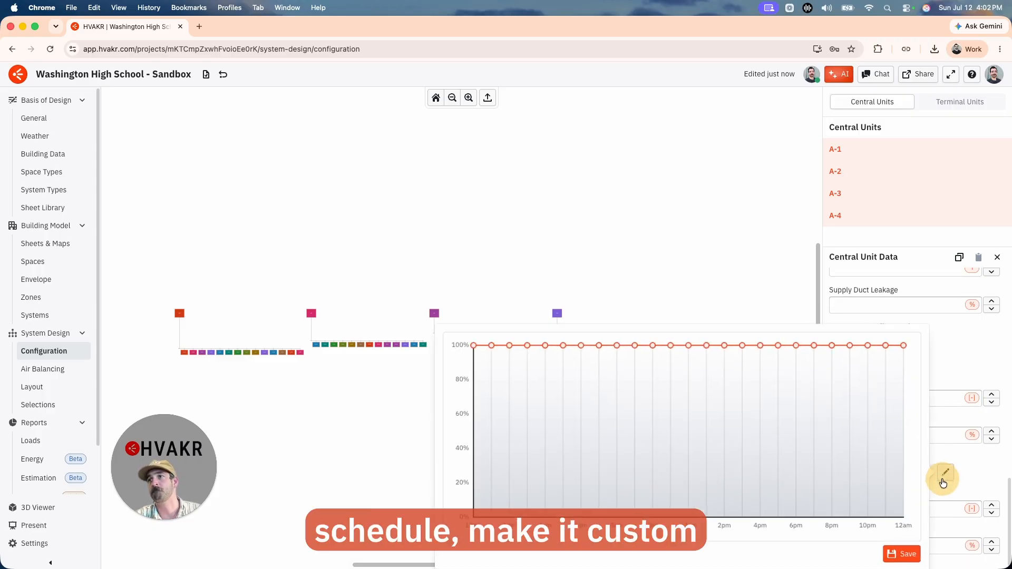
{"action": "left_click", "coordinate": [944, 475]}
{"action": "left_click", "coordinate": [843, 509]}
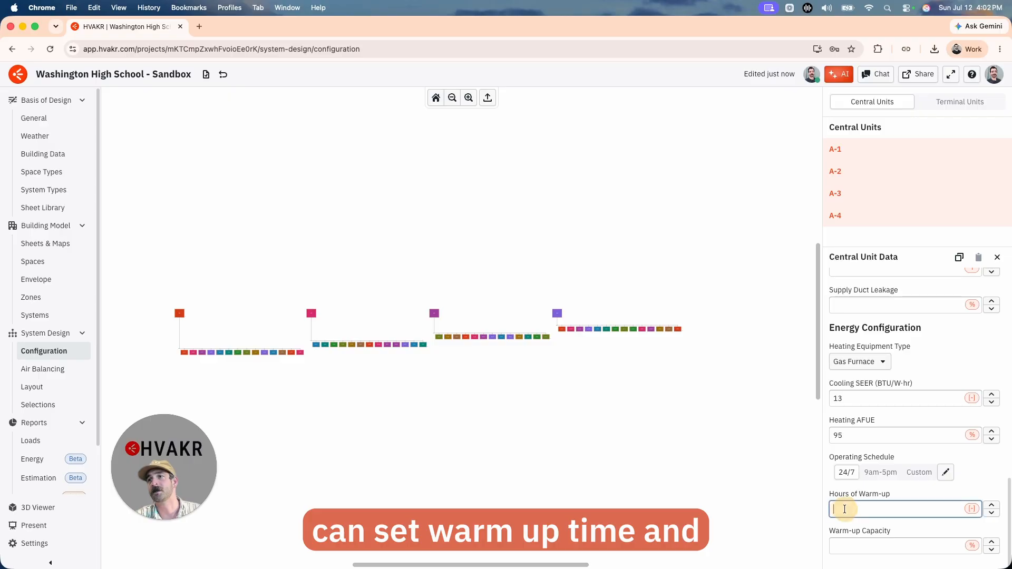
{"action": "left_click", "coordinate": [879, 543]}
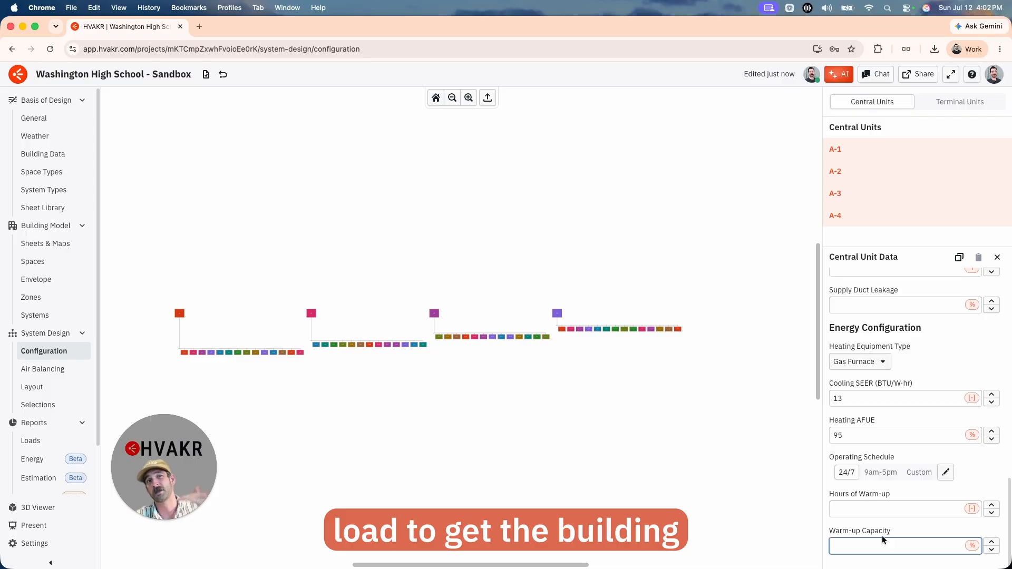
{"action": "left_click", "coordinate": [902, 486]}
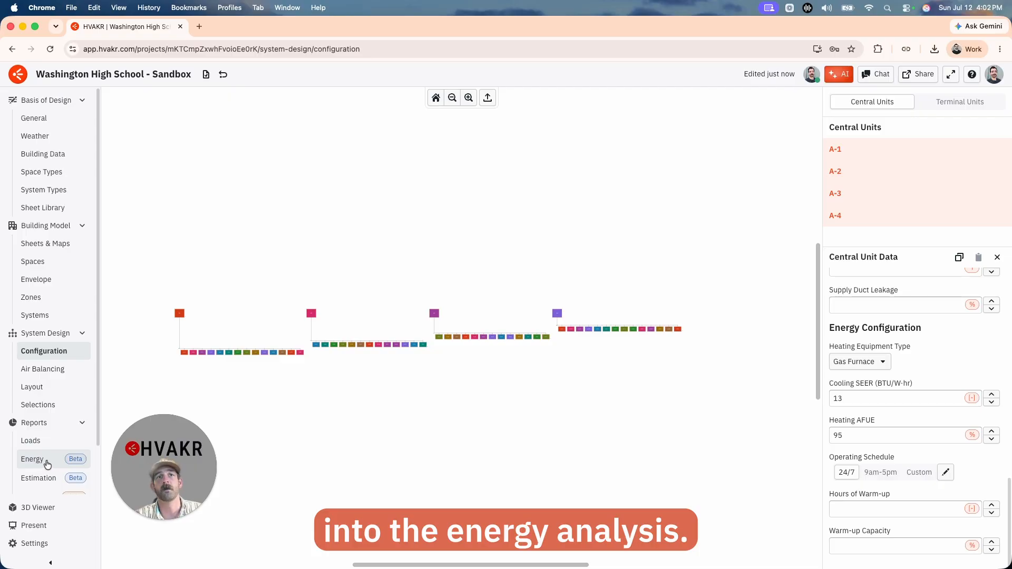
Step: Run the energy analysis with an electricity rate of 0.15 $/kWh and a natural gas rate of 1.5 $/therm
{"action": "left_click", "coordinate": [48, 462]}
{"action": "left_click", "coordinate": [359, 172]}
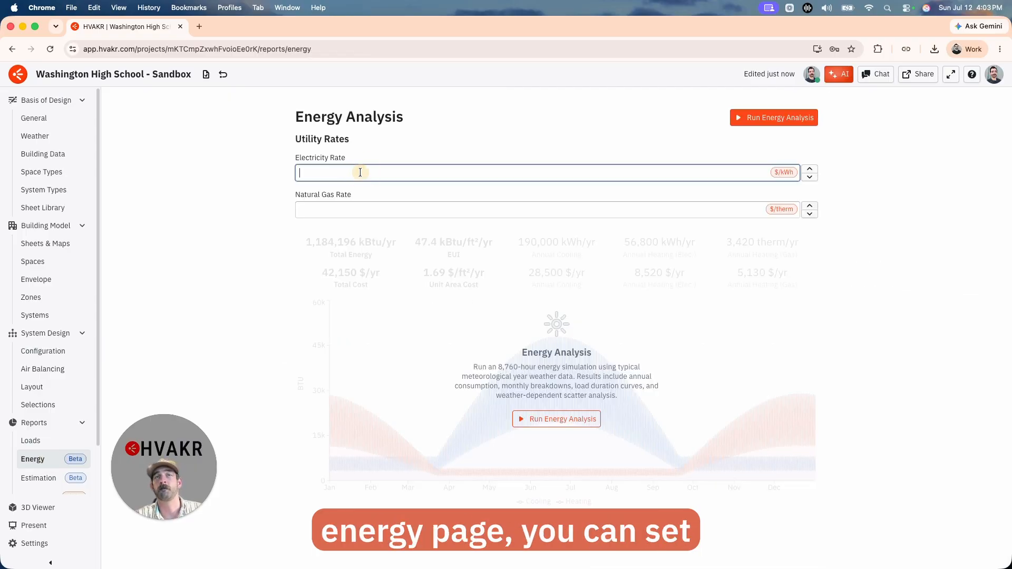
{"action": "type", "text": ".15"}
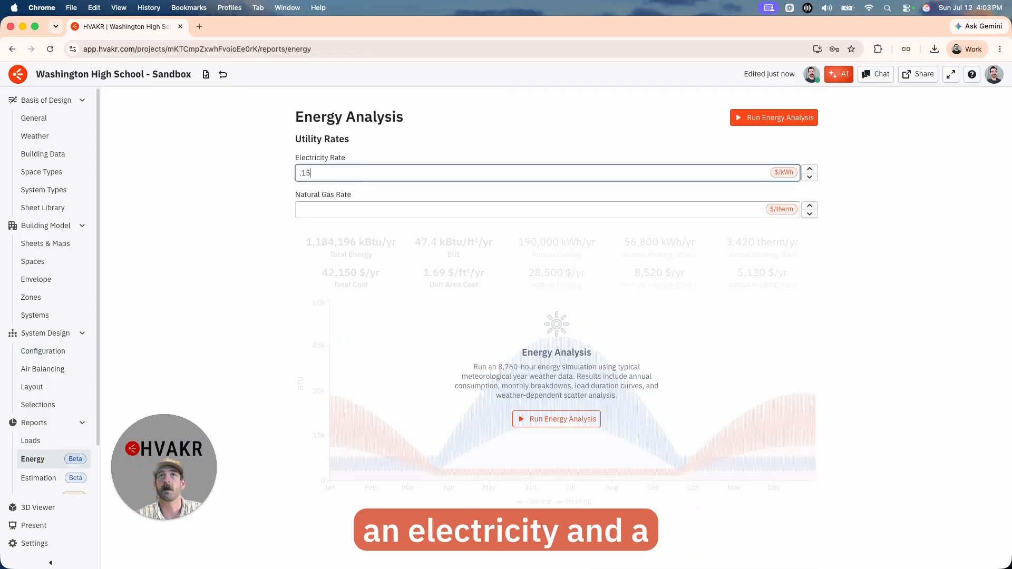
{"action": "left_click", "coordinate": [350, 206]}
{"action": "type", "text": "1.5"}
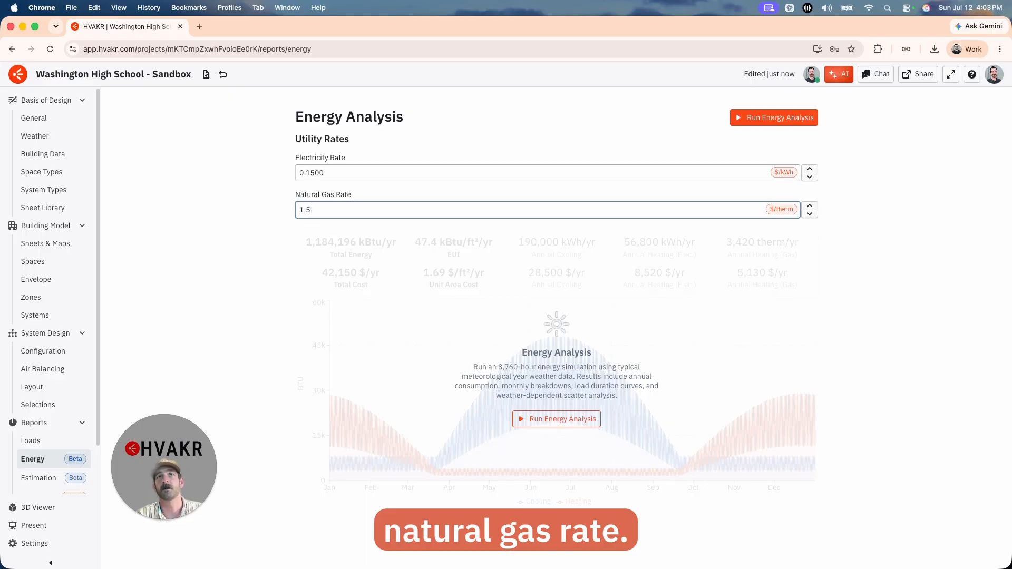
{"action": "left_click", "coordinate": [264, 230]}
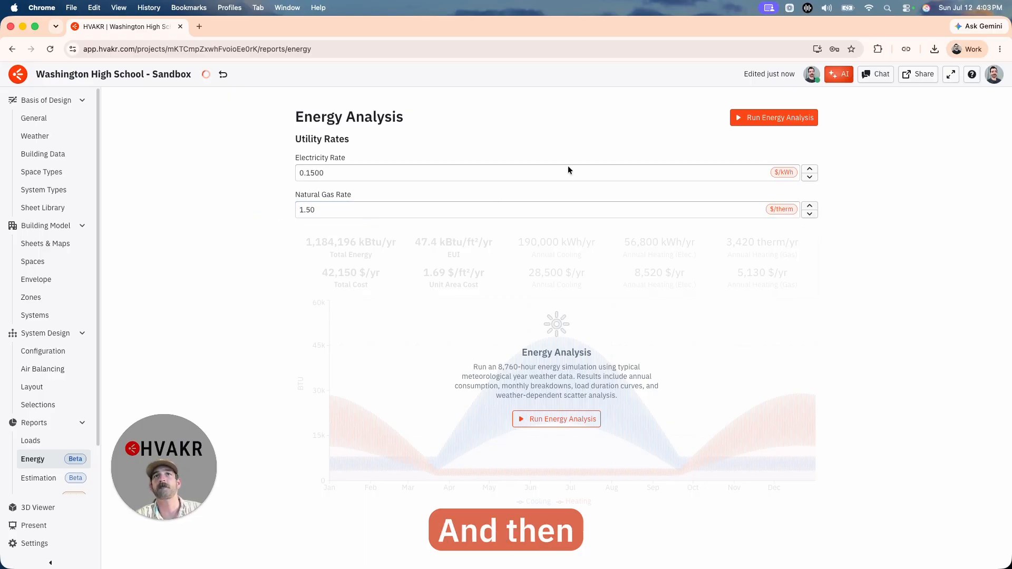
{"action": "left_click", "coordinate": [738, 119]}
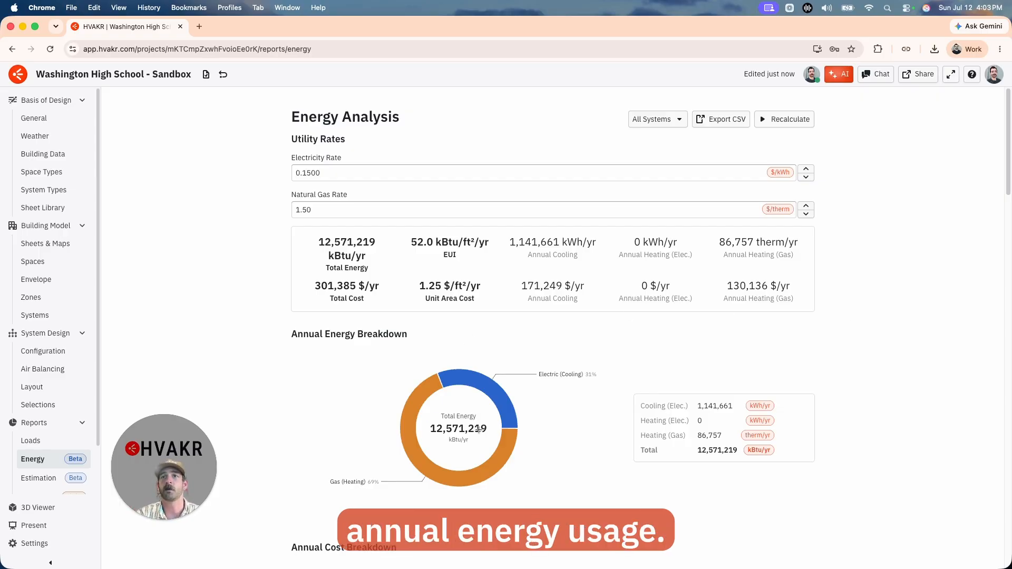
Step: Review the annual gas heating cost, annual cooling cost and total cost in the energy analysis summary
{"action": "left_click_drag", "start_coordinate": [790, 287], "coordinate": [707, 364]}
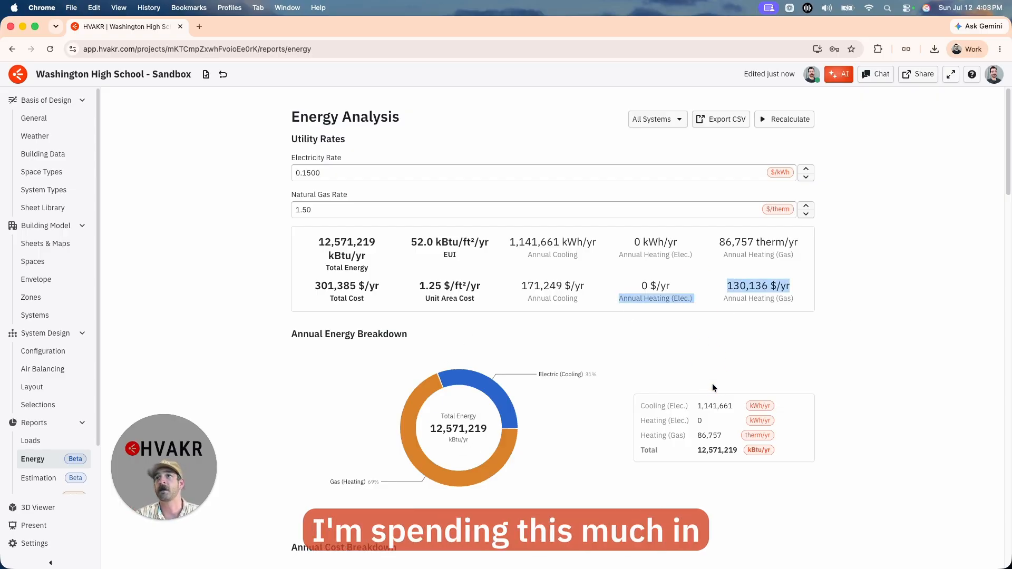
{"action": "left_click", "coordinate": [742, 342]}
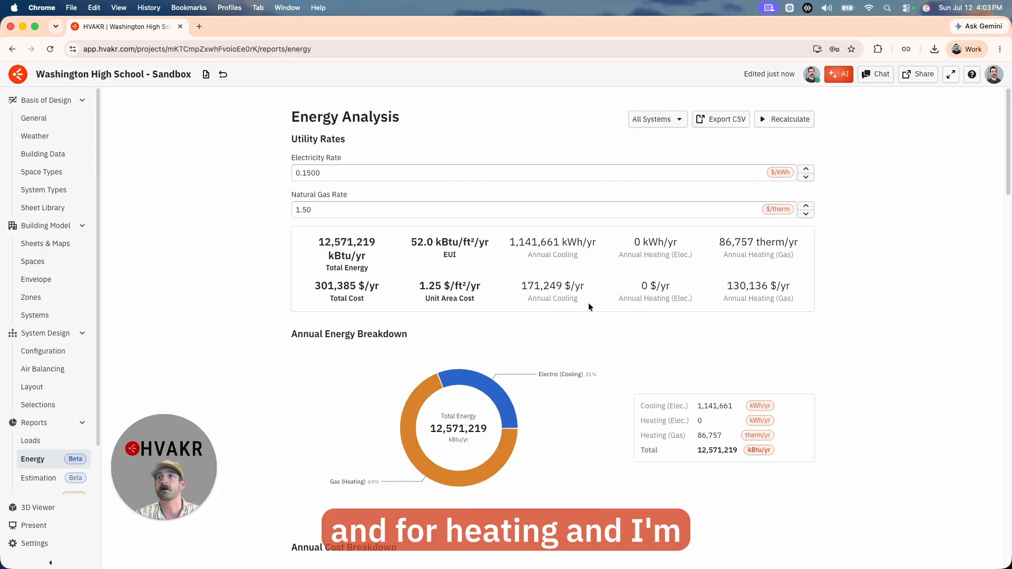
{"action": "triple_click", "coordinate": [581, 284]}
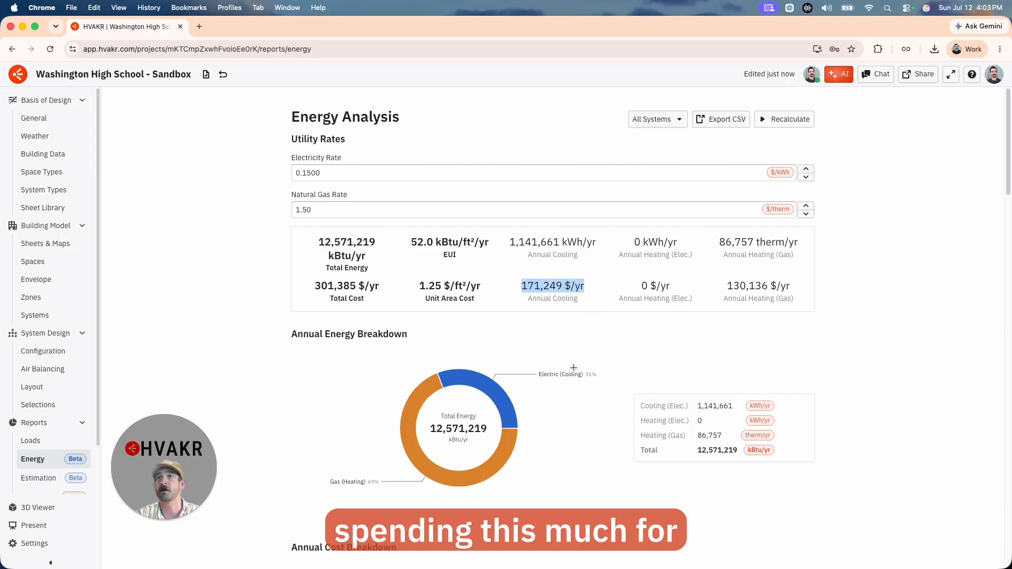
{"action": "left_click", "coordinate": [601, 344]}
{"action": "left_click", "coordinate": [296, 305]}
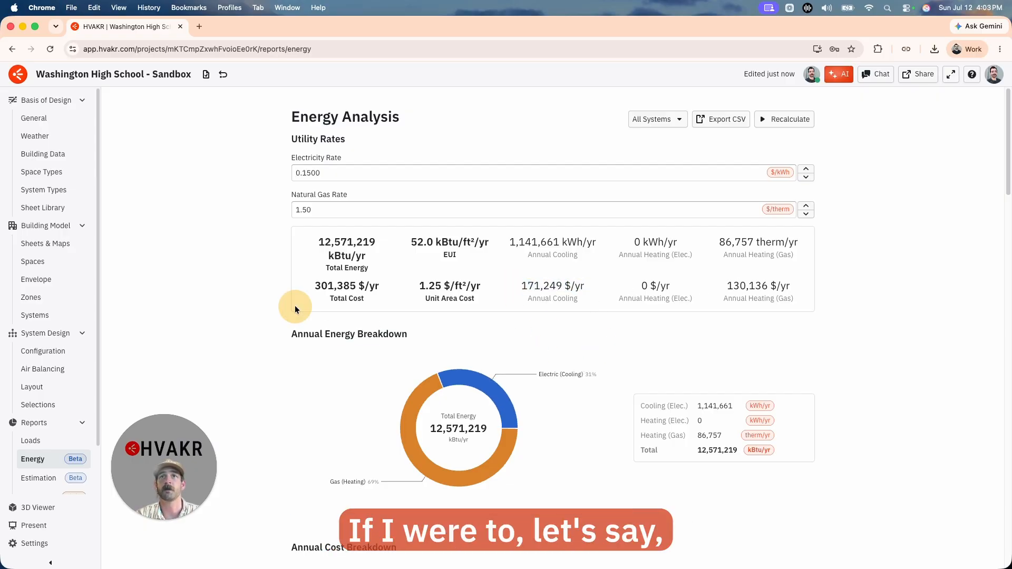
Step: Change the heating equipment type of central units A-1 through A-4 to Heat Pump with a Heating COP of 3
{"action": "left_click_drag", "start_coordinate": [393, 286], "coordinate": [285, 315]}
{"action": "left_click", "coordinate": [260, 332]}
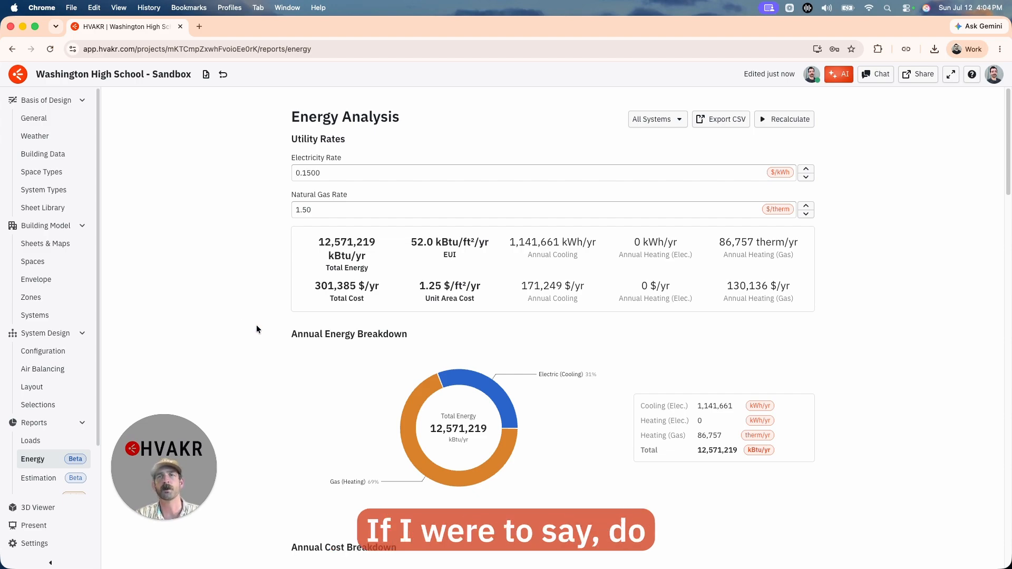
{"action": "left_click", "coordinate": [43, 351]}
{"action": "left_click_drag", "start_coordinate": [588, 331], "coordinate": [581, 322]}
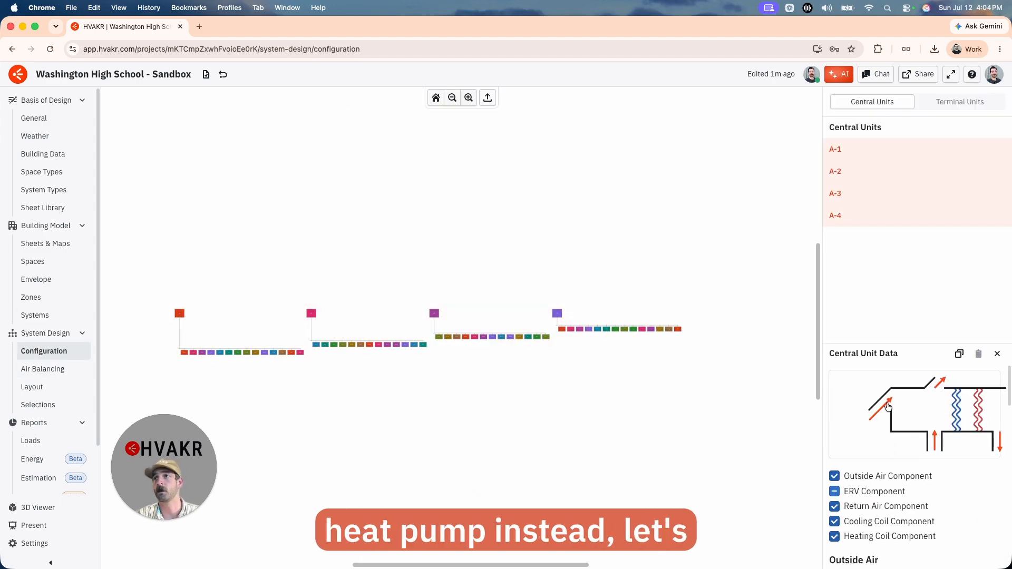
{"action": "scroll", "coordinate": [885, 405], "scroll_direction": "down", "scroll_amount": 10}
{"action": "scroll", "coordinate": [885, 405], "scroll_direction": "down", "scroll_amount": 2}
{"action": "left_click", "coordinate": [851, 425]}
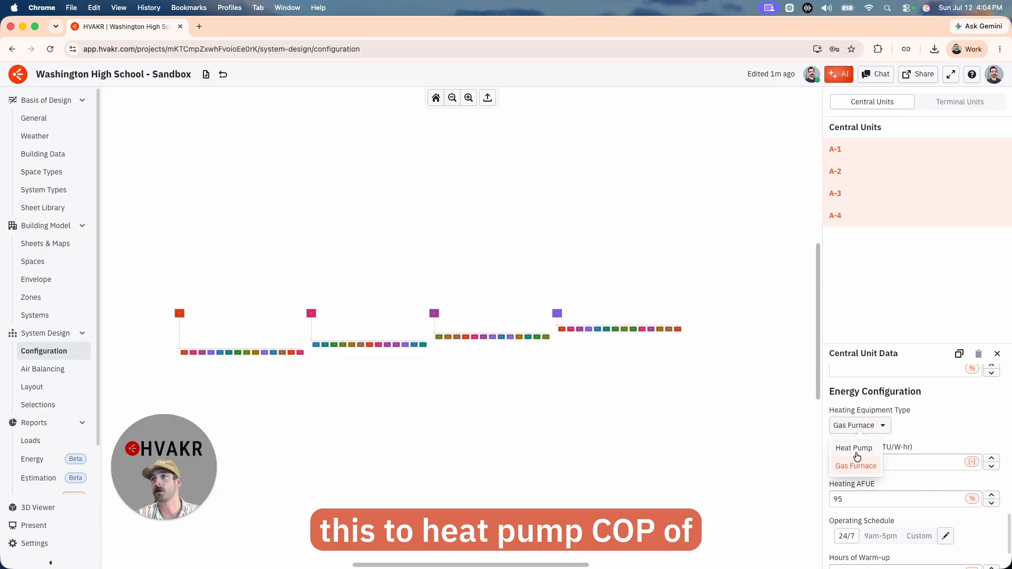
{"action": "left_click", "coordinate": [851, 447]}
{"action": "left_click", "coordinate": [859, 496]}
{"action": "type", "text": "3"}
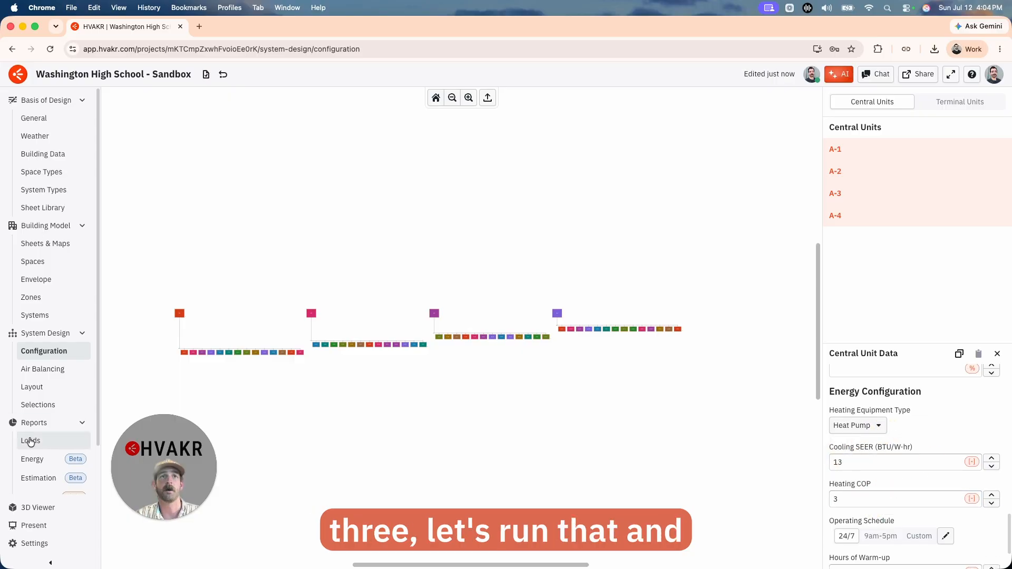
Step: Run the energy analysis for the heat pump configuration and check the annual total cost
{"action": "left_click", "coordinate": [32, 459]}
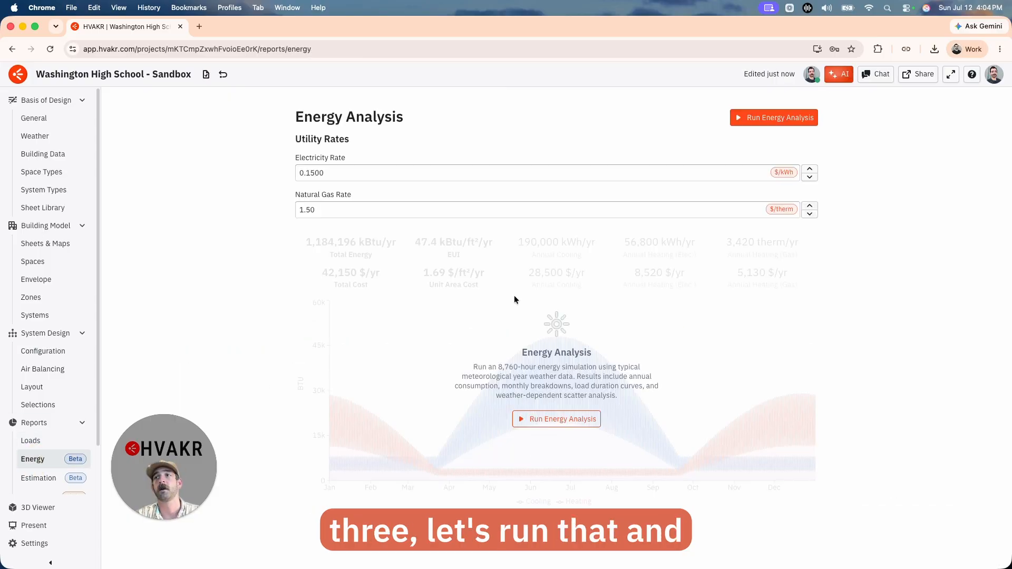
{"action": "left_click", "coordinate": [543, 419]}
{"action": "left_click_drag", "start_coordinate": [380, 273], "coordinate": [254, 273]}
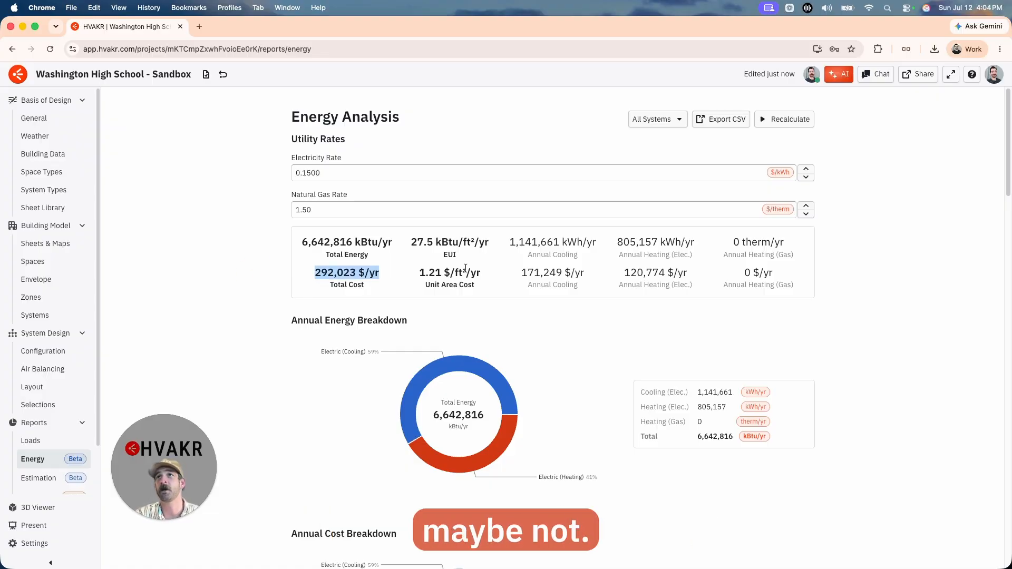
Step: Filter the energy analysis results to system A-4 alone, and switch the filter to system A-2
{"action": "left_click", "coordinate": [671, 120]}
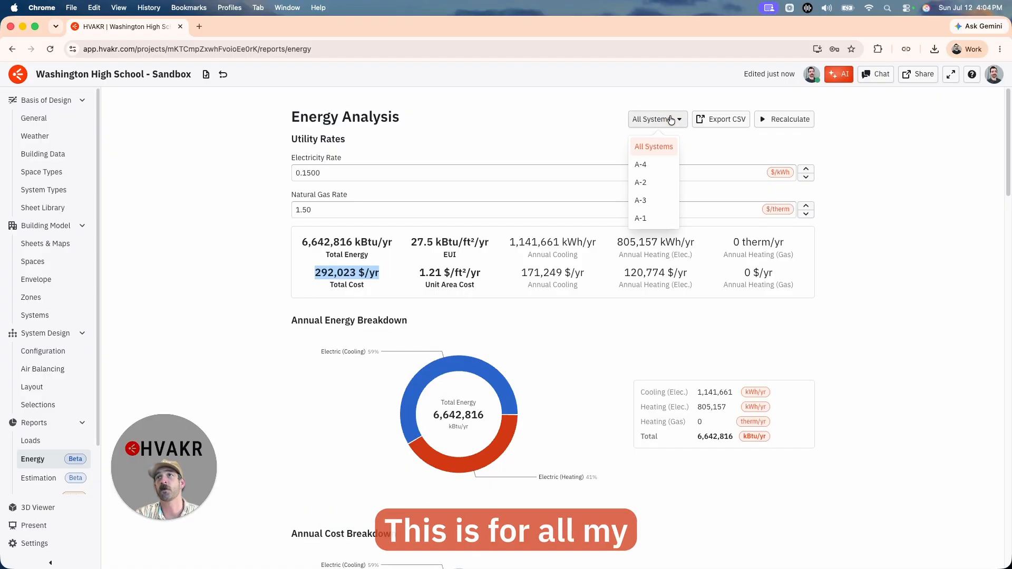
{"action": "left_click", "coordinate": [654, 165]}
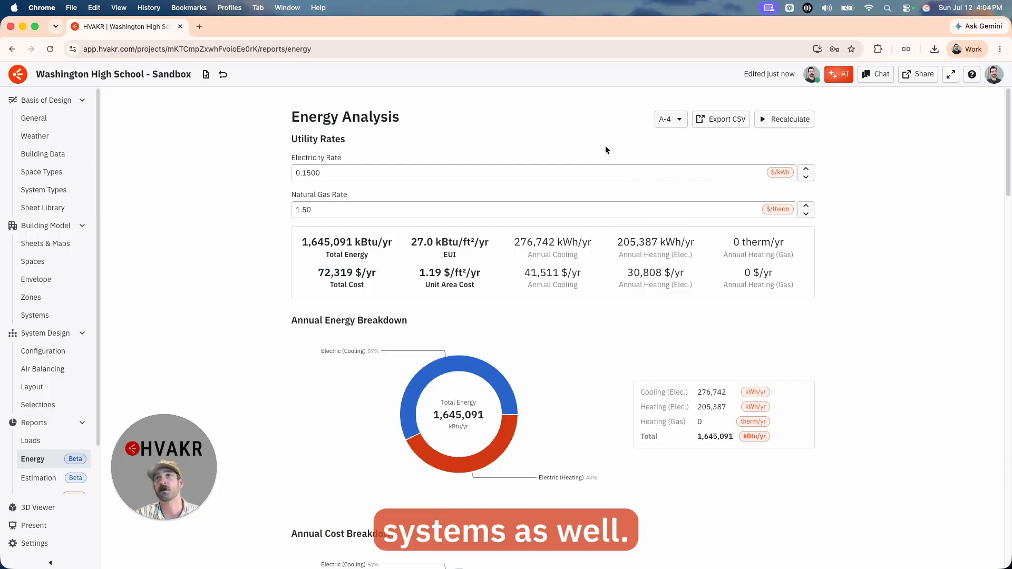
{"action": "left_click", "coordinate": [676, 119]}
{"action": "left_click", "coordinate": [665, 183]}
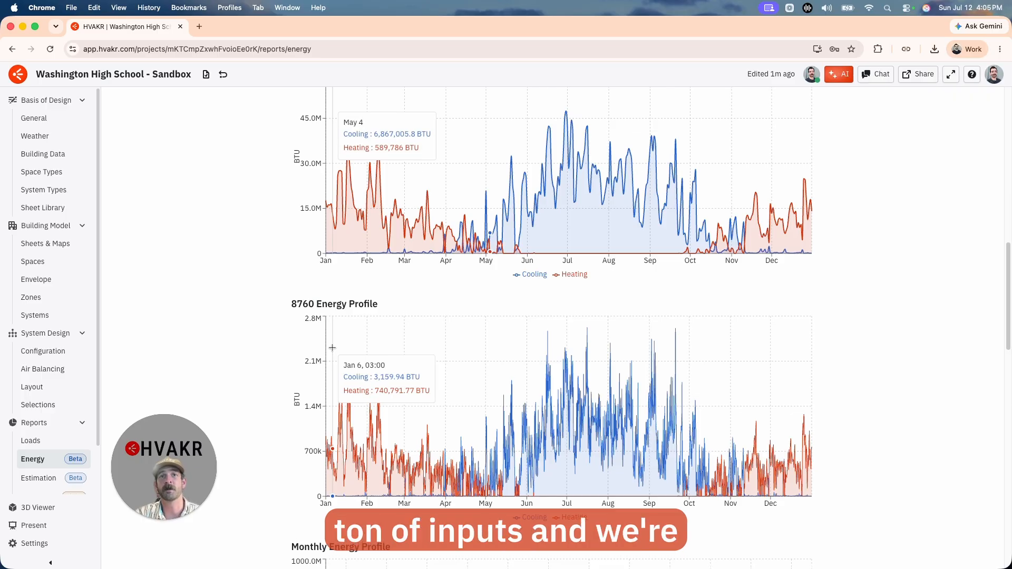
Step: Review system A-2's annual total cost and its annual energy and cost breakdown charts
{"action": "scroll", "coordinate": [332, 348], "scroll_direction": "up", "scroll_amount": 15}
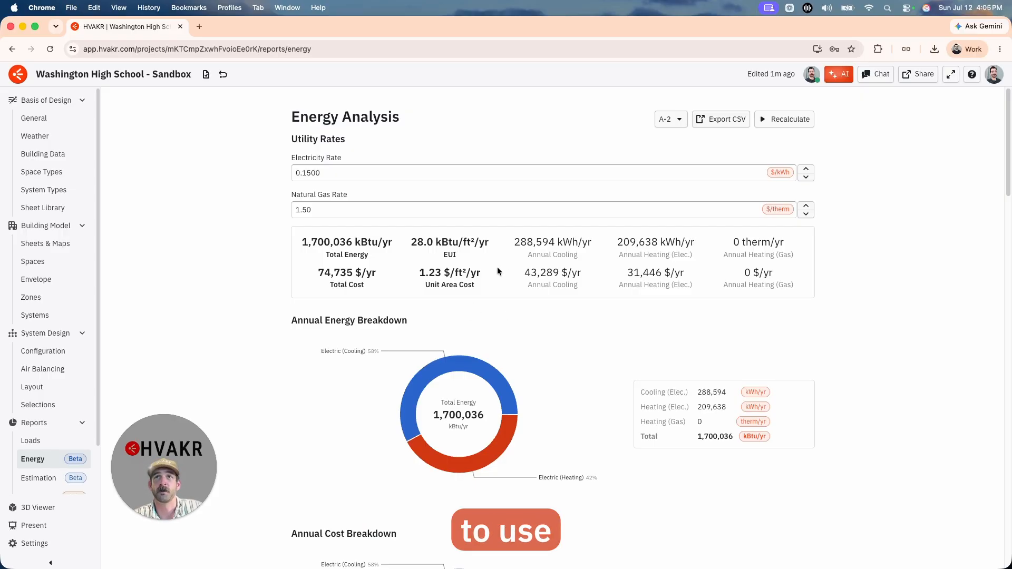
{"action": "left_click_drag", "start_coordinate": [379, 273], "coordinate": [309, 274]}
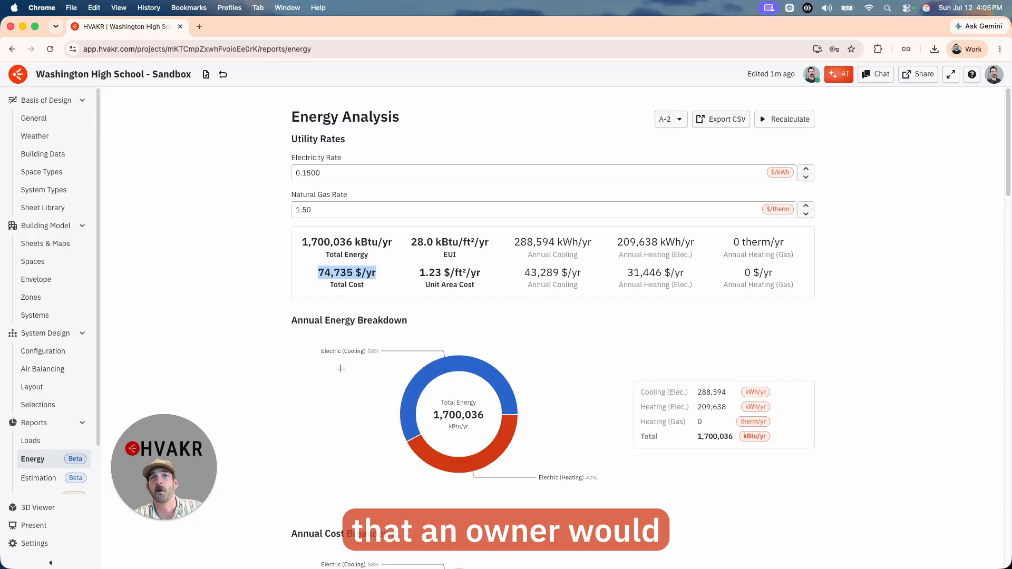
{"action": "scroll", "coordinate": [406, 283], "scroll_direction": "down", "scroll_amount": 3}
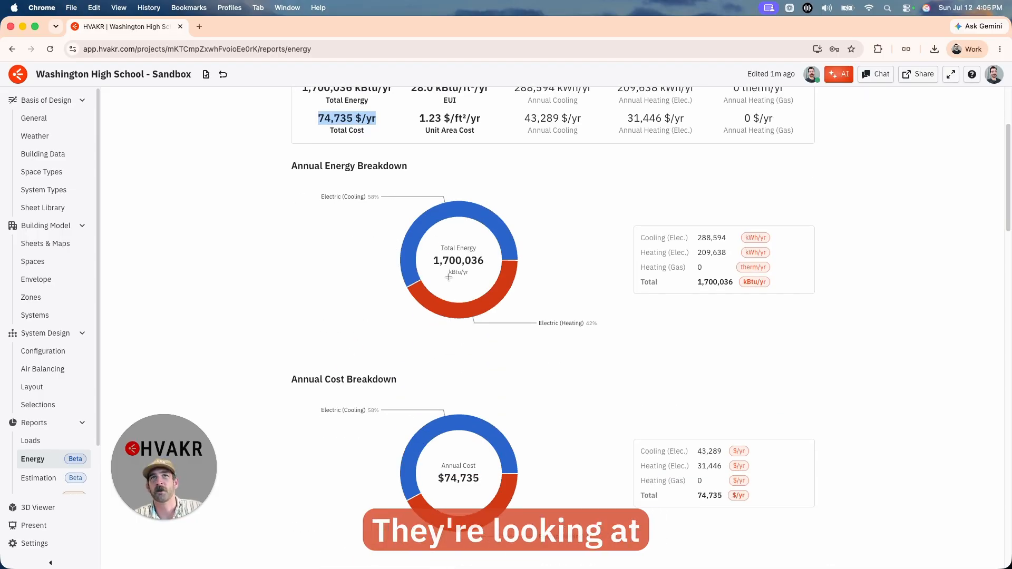
{"action": "scroll", "coordinate": [448, 277], "scroll_direction": "up", "scroll_amount": 3}
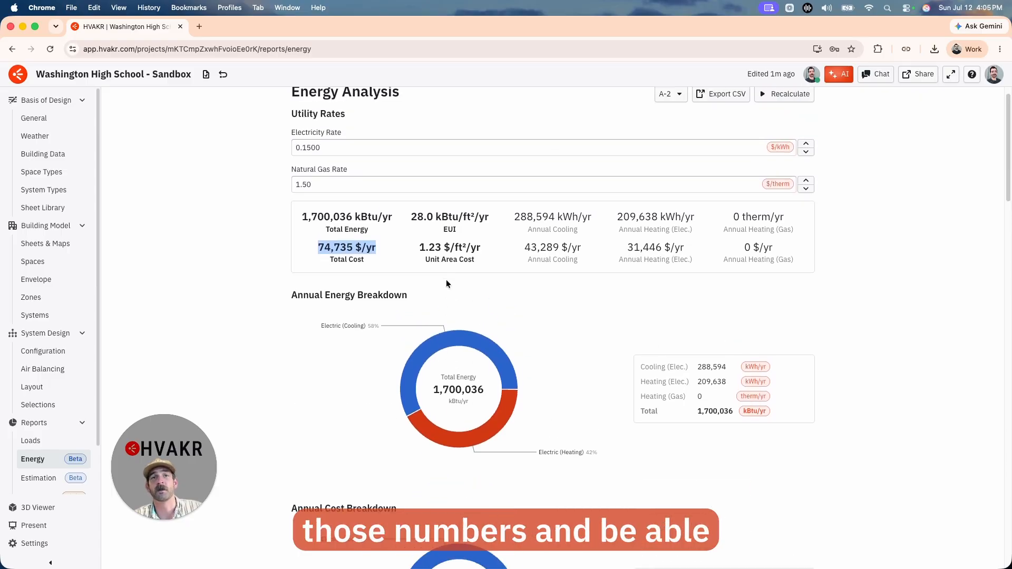
{"action": "scroll", "coordinate": [447, 277], "scroll_direction": "up", "scroll_amount": 1}
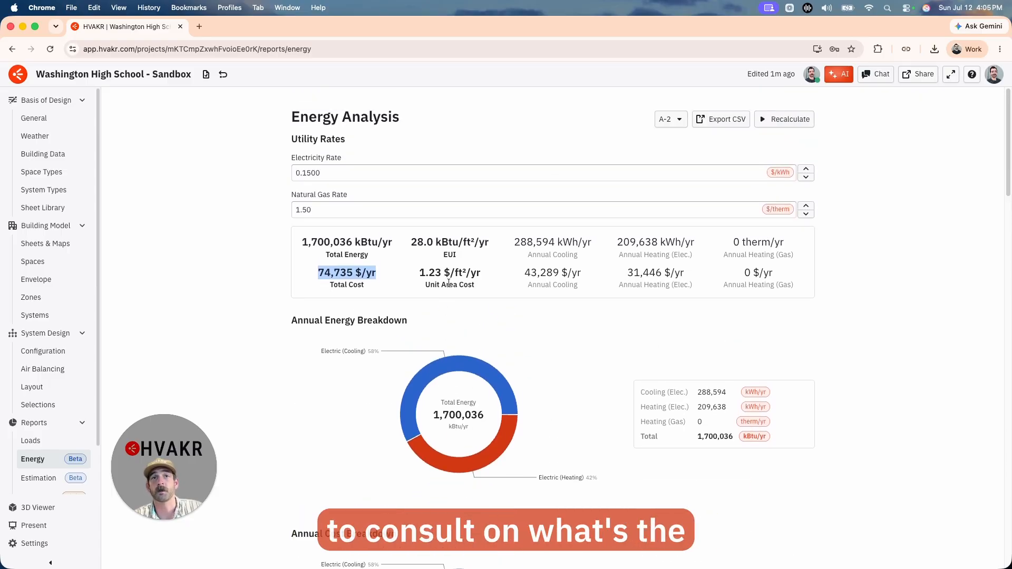